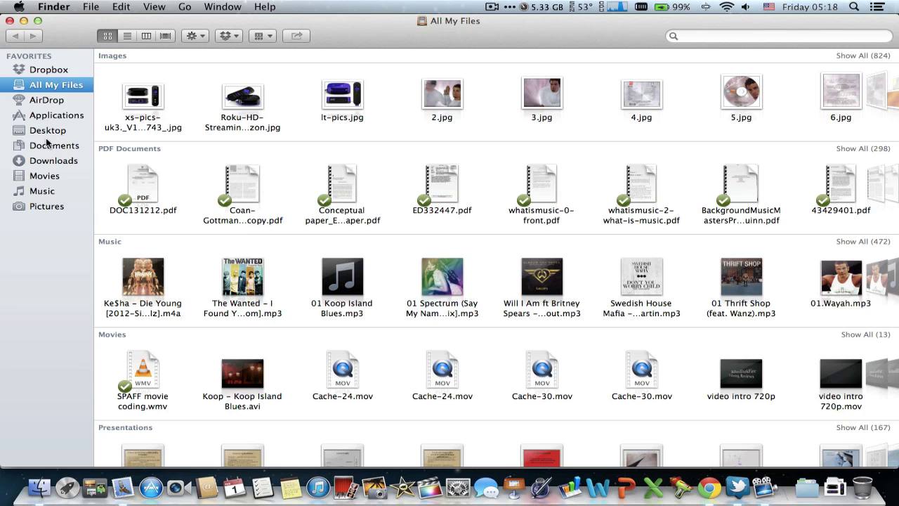
Close the All My Files Finder window and bring the modem's Chrome page to the front
{"action": "left_click", "coordinate": [10, 20]}
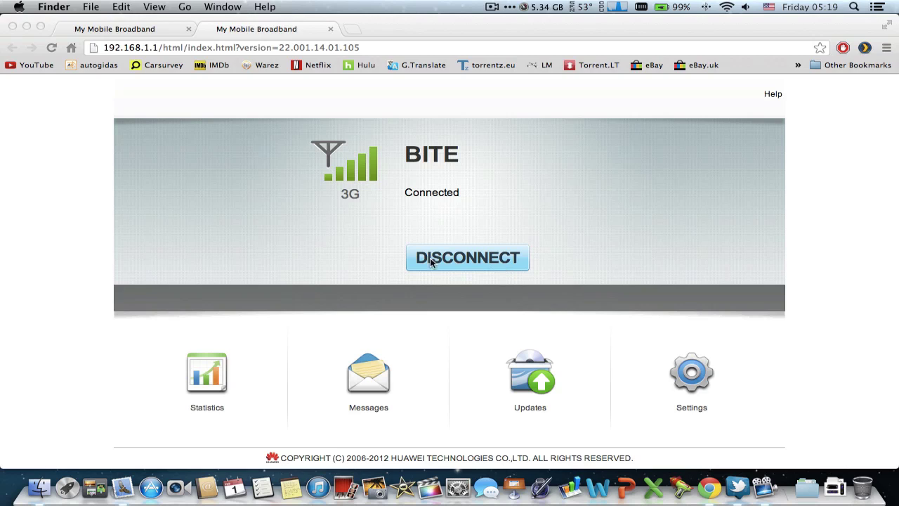
{"action": "left_click", "coordinate": [320, 243]}
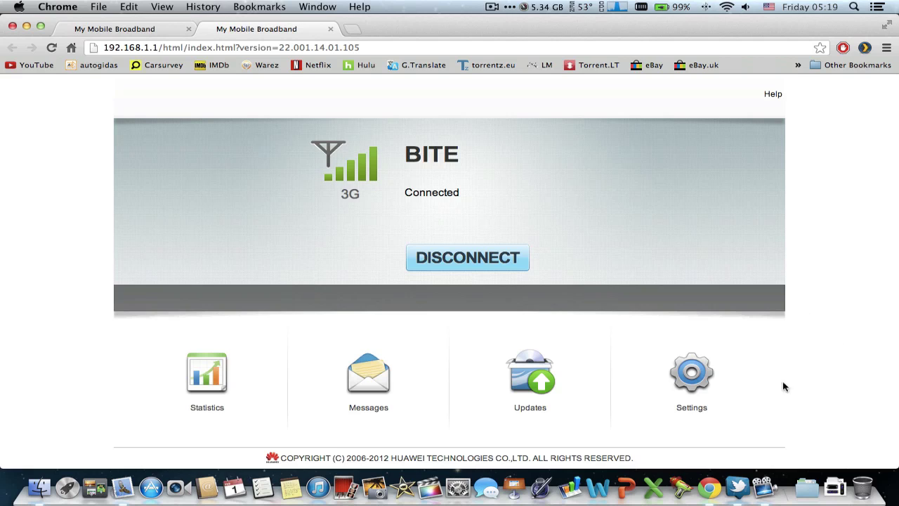
Start a blank new APN profile under Settings' Profile Management
{"action": "left_click", "coordinate": [695, 378]}
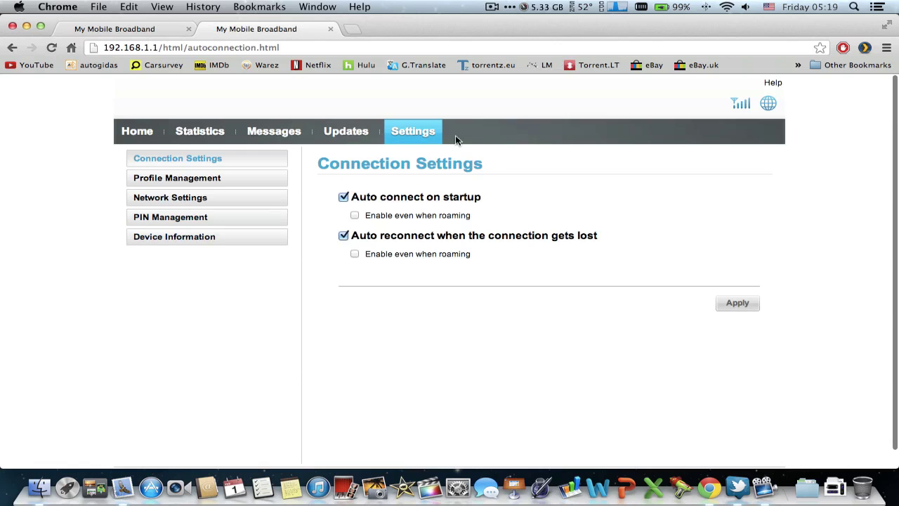
{"action": "left_click", "coordinate": [200, 180]}
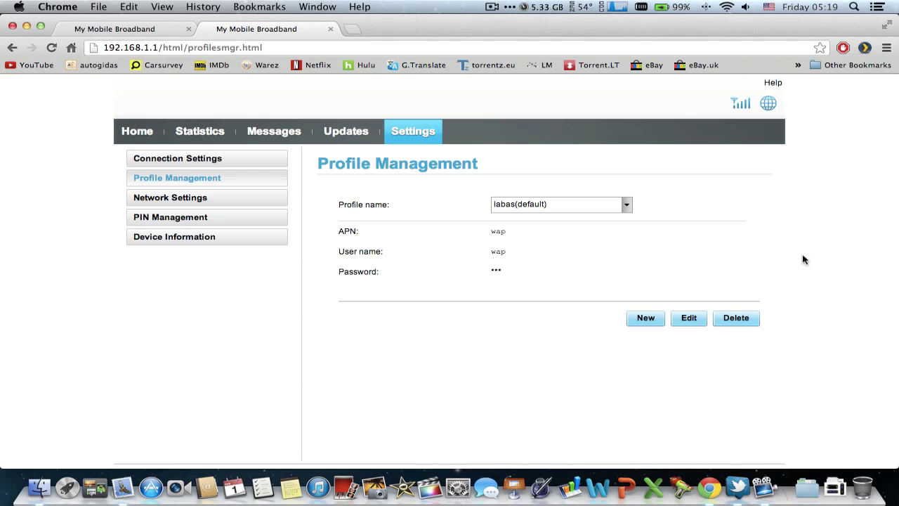
{"action": "left_click", "coordinate": [647, 318]}
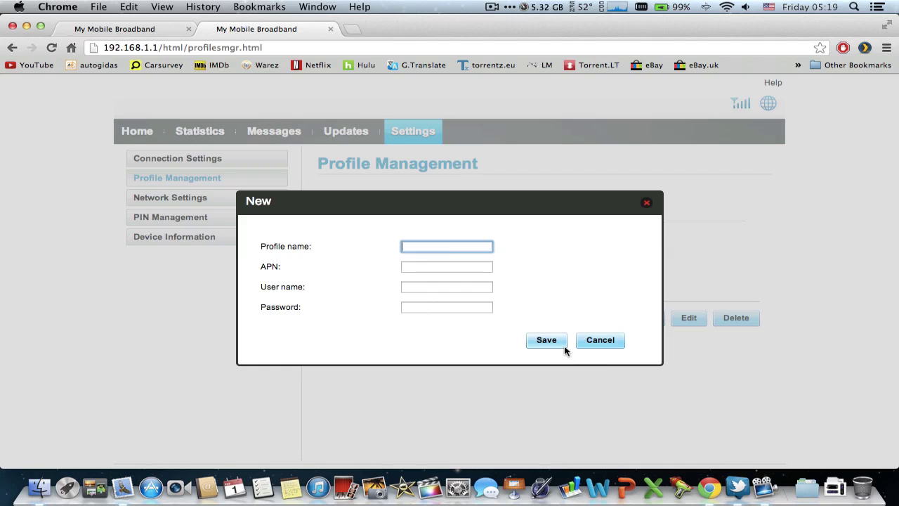
Dismiss the new-profile form and open a fresh Chrome tab
{"action": "left_click", "coordinate": [596, 342]}
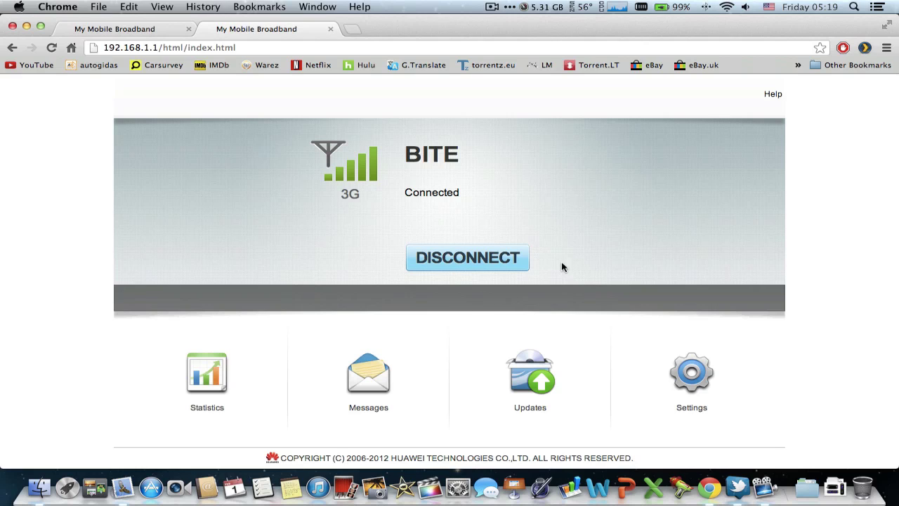
{"action": "left_click", "coordinate": [351, 30]}
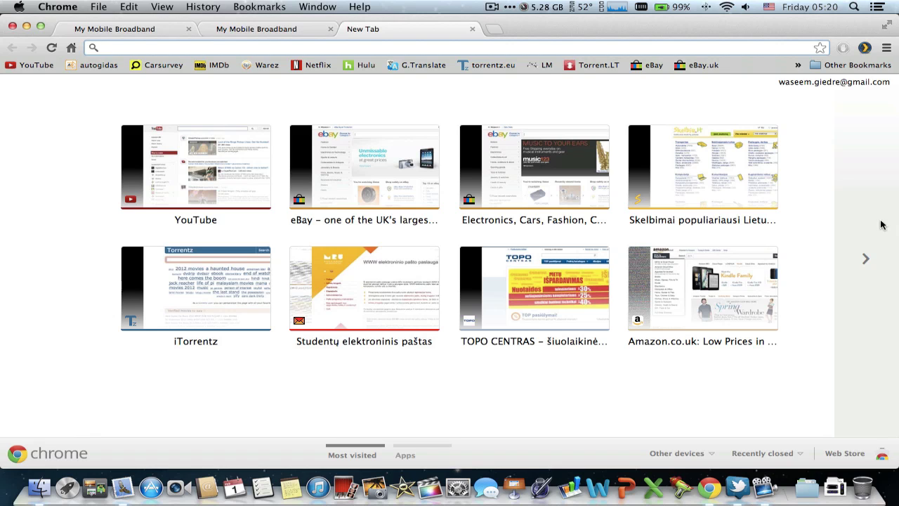
Load speedtest.net in the new tab, correcting a typo in the address
{"action": "type", "text": "sed"}
{"action": "key", "text": "BackSpace"}
{"action": "key", "text": "BackSpace"}
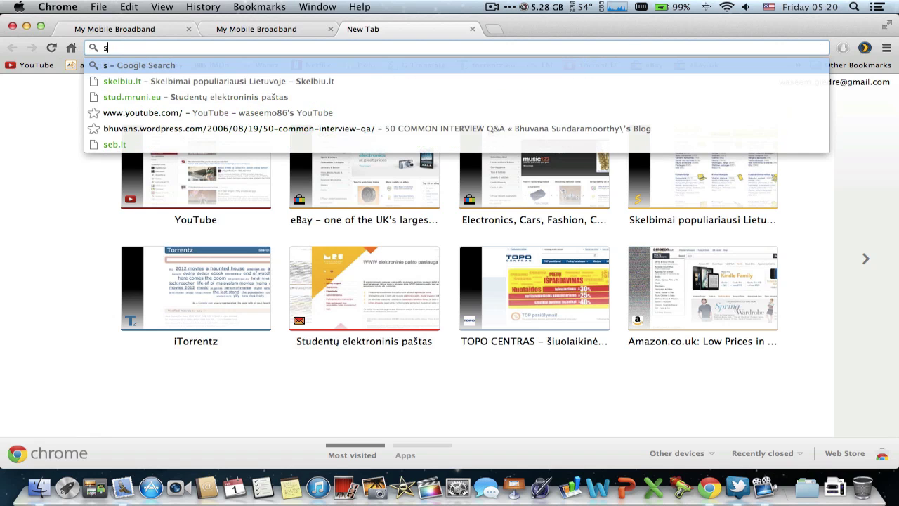
{"action": "type", "text": "peed"}
{"action": "key", "text": "Return"}
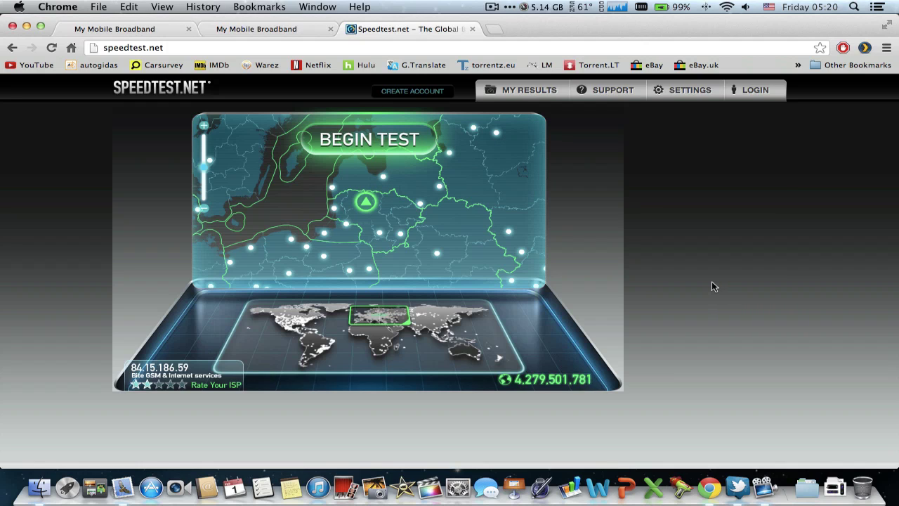
Run a speed test (83 ms ping, 0.68 Mbps down, 2.19 Mbps up) and dismiss the survey
{"action": "left_click", "coordinate": [375, 139]}
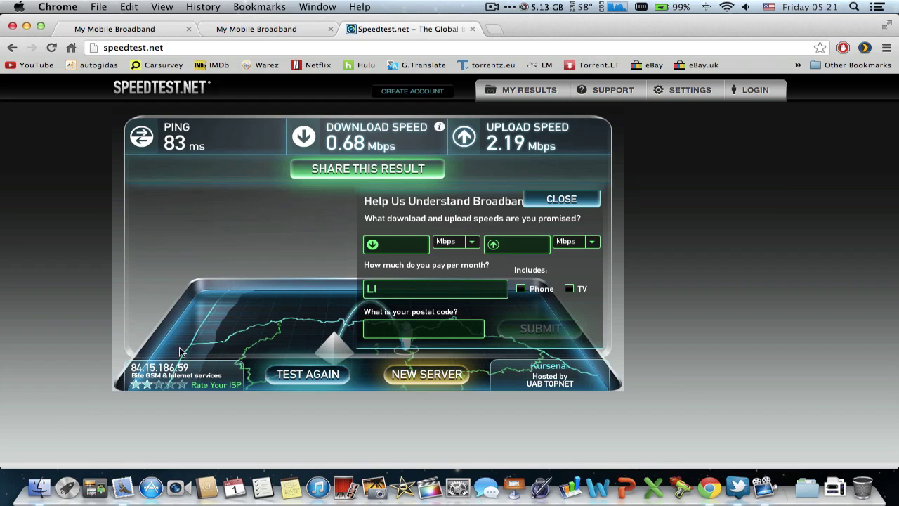
{"action": "left_click", "coordinate": [562, 201]}
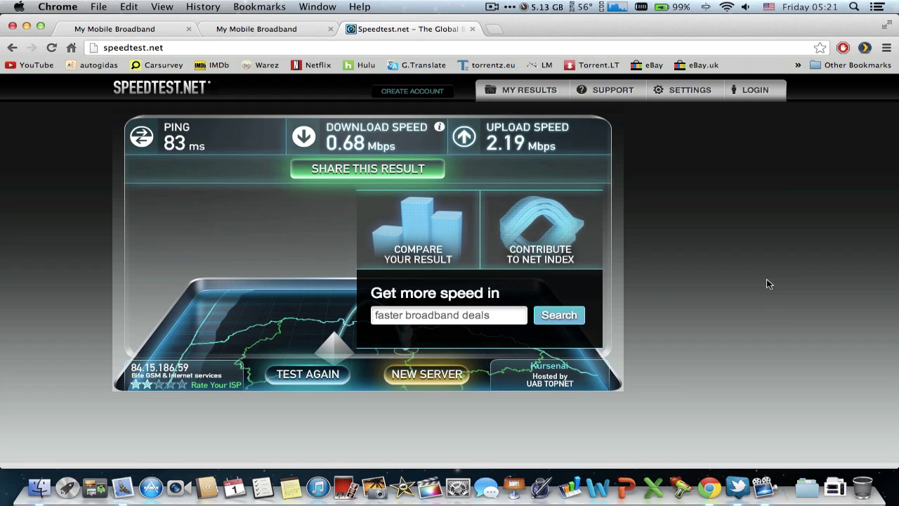
Close the Speedtest.net tab, returning to the modem page showing BITE connected over 3G
{"action": "left_click", "coordinate": [474, 29]}
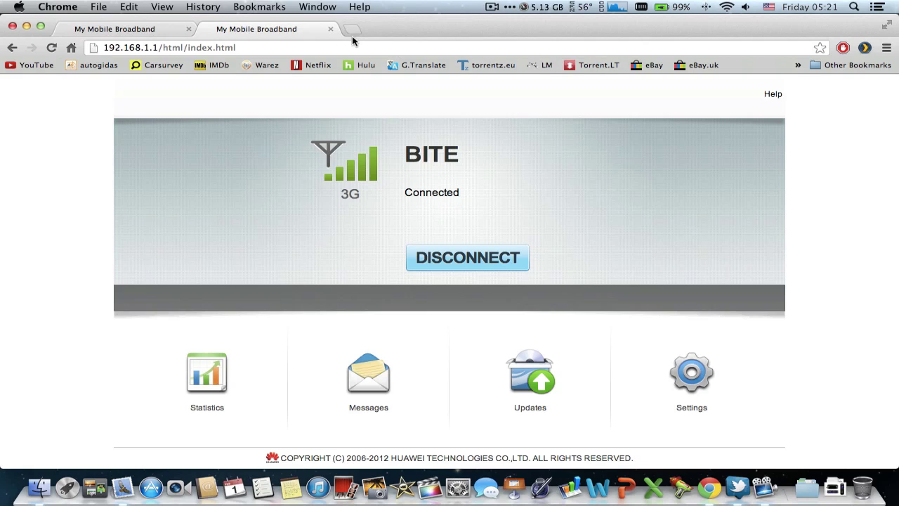